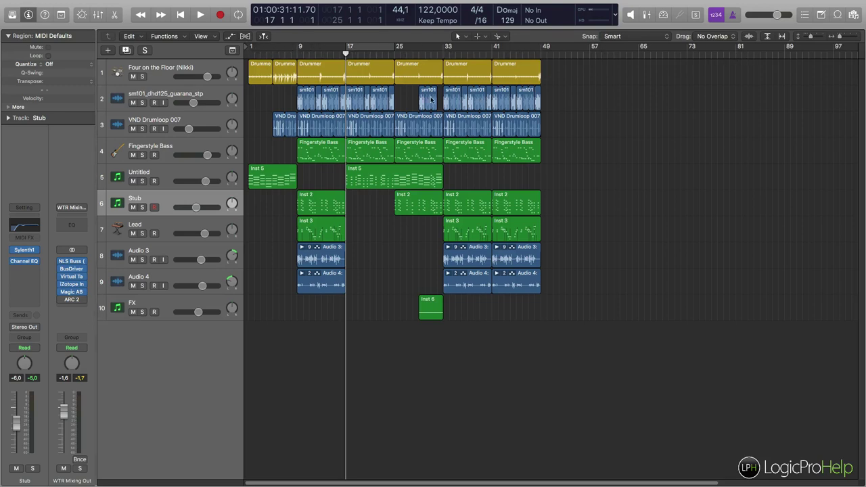
Step: Place the playhead at bar 17 and show the secondary ruler above the tracks
{"action": "left_click", "coordinate": [340, 54]}
{"action": "mouse_move", "coordinate": [340, 54]}
{"action": "left_mouse_down"}
{"action": "mouse_move", "coordinate": [303, 53]}
{"action": "mouse_move", "coordinate": [345, 54]}
{"action": "left_mouse_up"}
{"action": "left_click", "coordinate": [200, 36]}
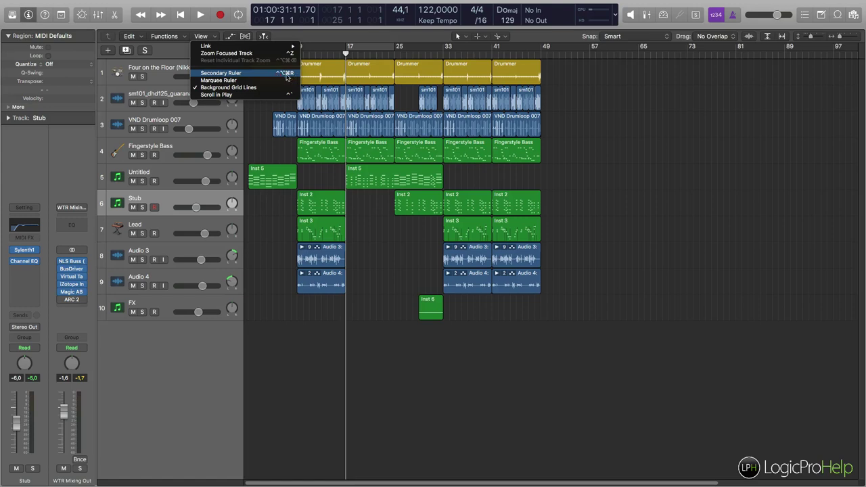
{"action": "left_click", "coordinate": [274, 275]}
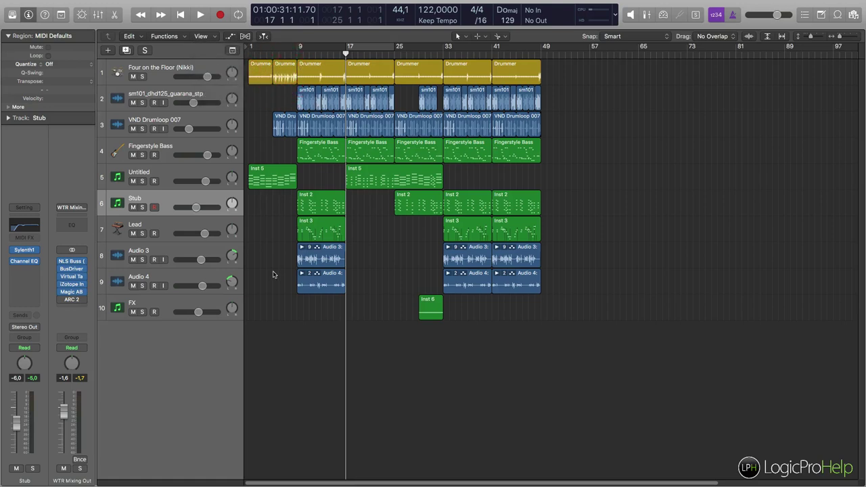
{"action": "key", "text": "ctrl+alt+super+r"}
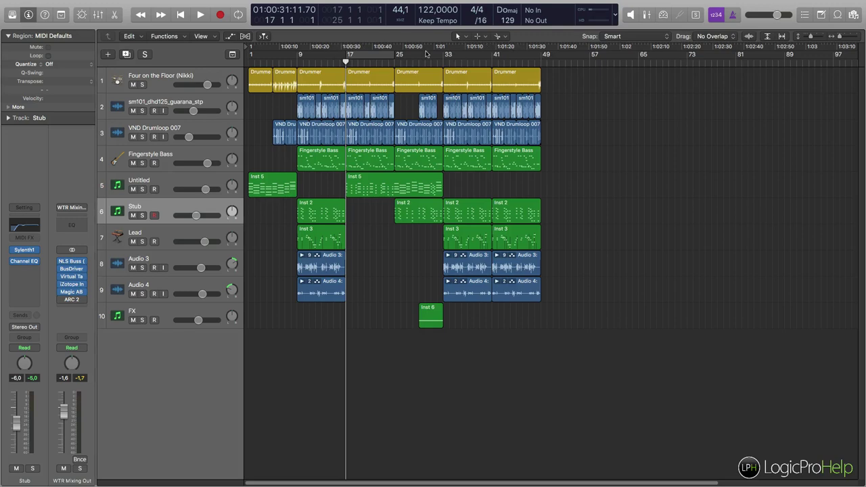
Step: Try cycle ranges over bars 33 to 49, 25 to 33 and 17 to 25, and switch cycling off
{"action": "left_click_drag", "start_coordinate": [448, 55], "coordinate": [539, 56]}
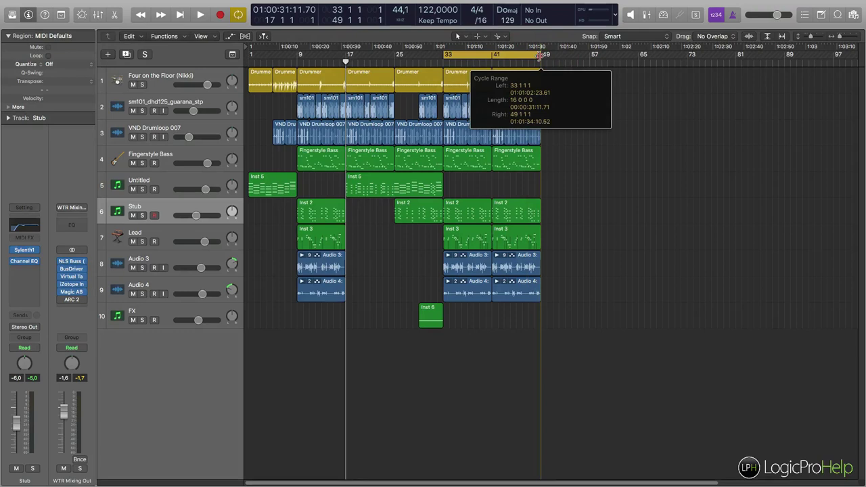
{"action": "left_click_drag", "start_coordinate": [539, 57], "coordinate": [539, 56]}
{"action": "left_click_drag", "start_coordinate": [539, 56], "coordinate": [539, 56]}
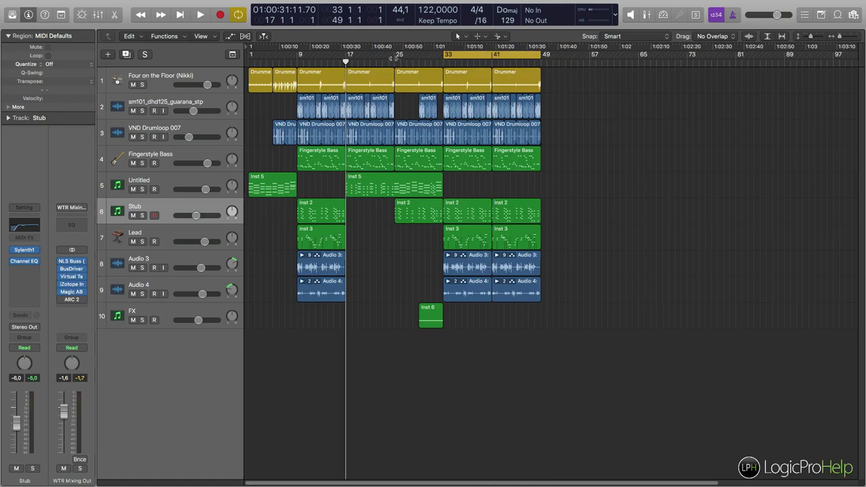
{"action": "left_click_drag", "start_coordinate": [397, 58], "coordinate": [445, 60]}
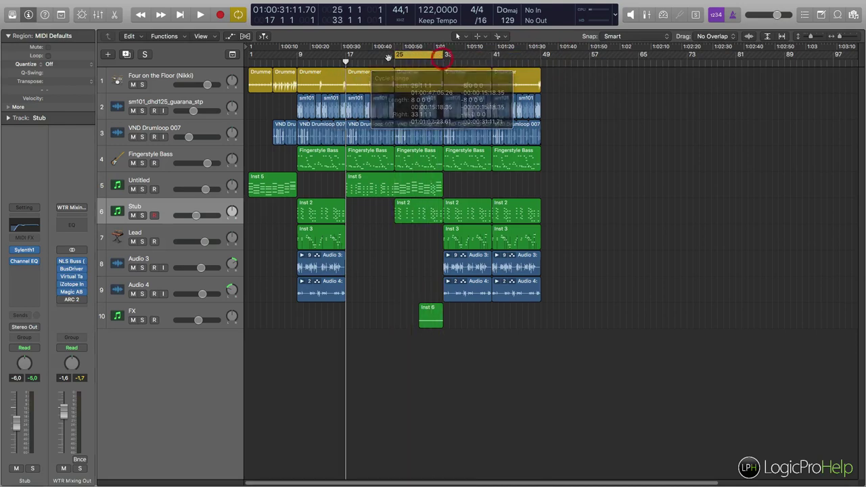
{"action": "left_click_drag", "start_coordinate": [348, 59], "coordinate": [395, 59]}
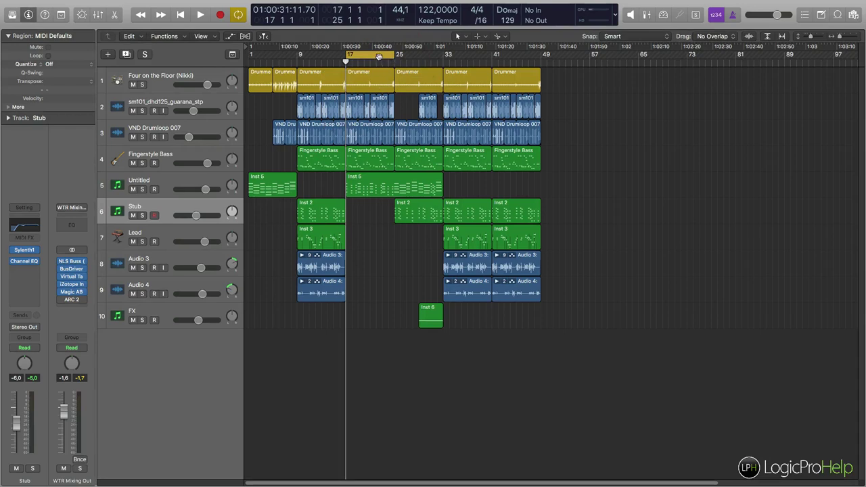
{"action": "left_click", "coordinate": [379, 56]}
Step: Turn off the musical grid in the project's general settings and return the playhead to the project start
{"action": "left_click", "coordinate": [73, 4]}
{"action": "mouse_move", "coordinate": [79, 141]}
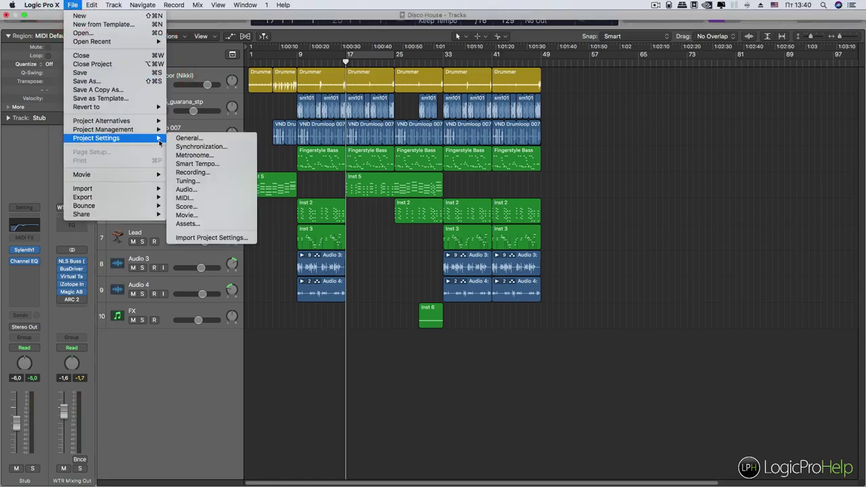
{"action": "left_click", "coordinate": [186, 138]}
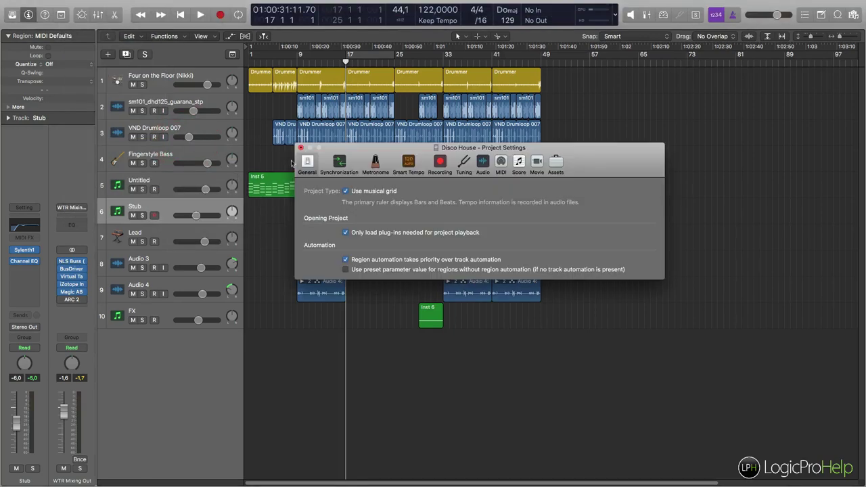
{"action": "left_click_drag", "start_coordinate": [352, 145], "coordinate": [364, 222]}
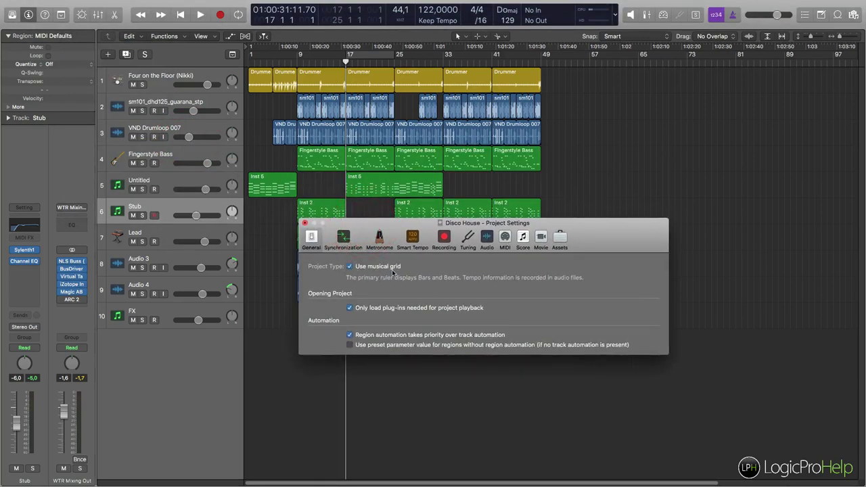
{"action": "left_click_drag", "start_coordinate": [363, 223], "coordinate": [360, 298]}
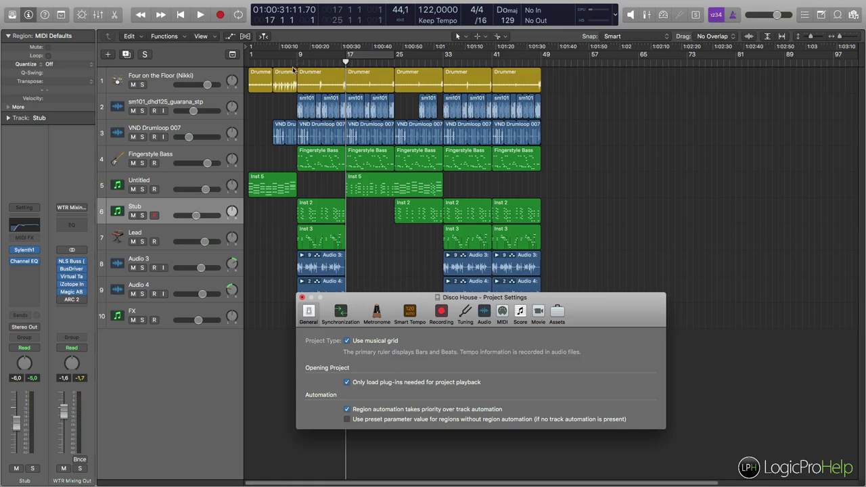
{"action": "left_click", "coordinate": [348, 342]}
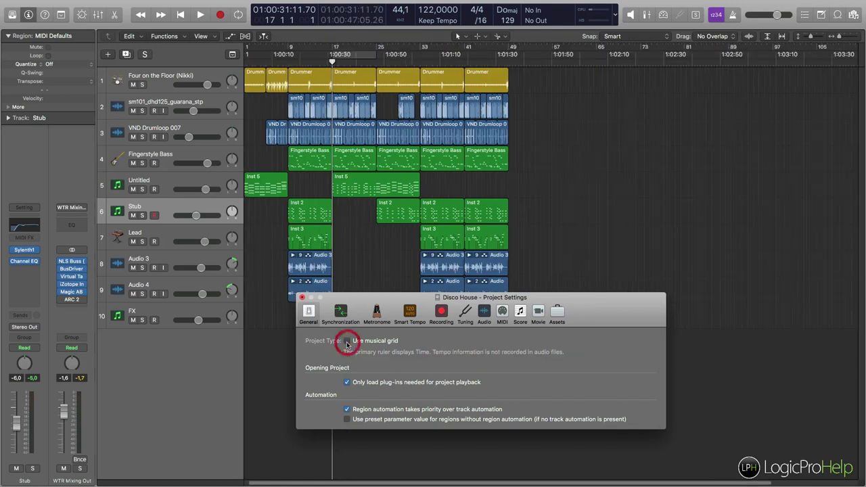
{"action": "left_click_drag", "start_coordinate": [275, 62], "coordinate": [256, 88]}
{"action": "left_click", "coordinate": [302, 297]}
Step: Set a one-second cycle range from 01:00:06:00 to 01:00:07:00 in the time ruler
{"action": "scroll", "coordinate": [255, 88], "scroll_direction": "up", "scroll_amount": 8}
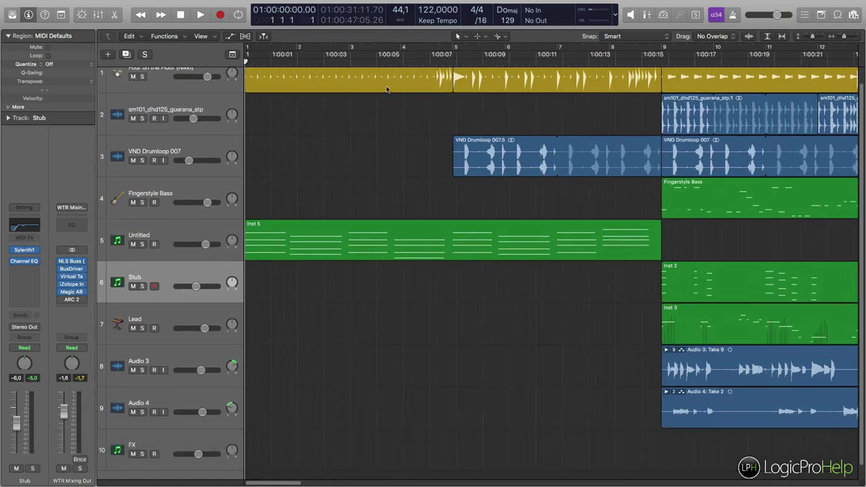
{"action": "left_click_drag", "start_coordinate": [377, 55], "coordinate": [421, 55]}
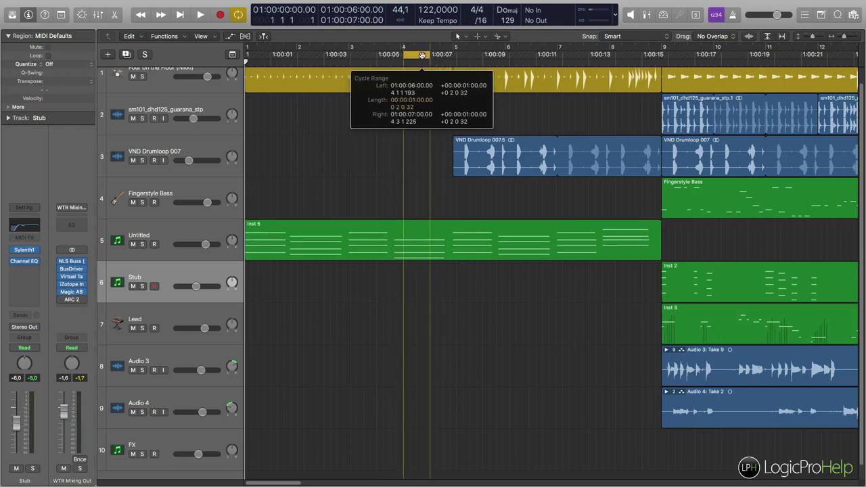
{"action": "left_click_drag", "start_coordinate": [422, 55], "coordinate": [422, 54]}
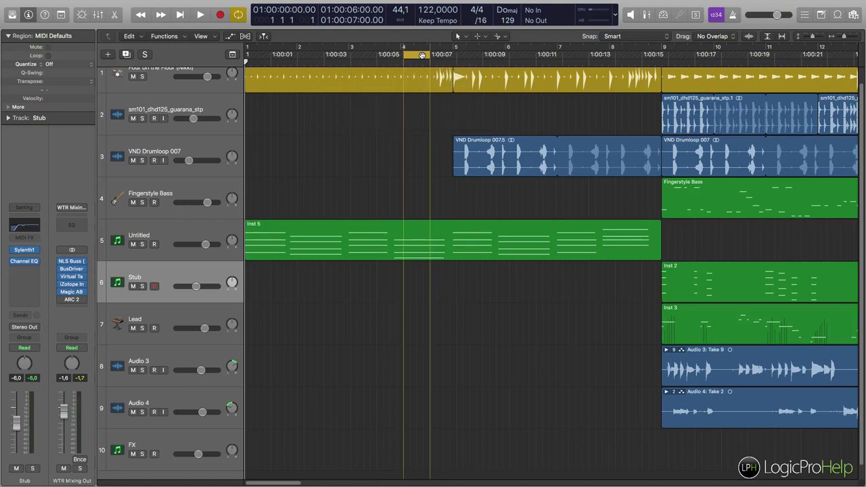
Step: Hide the secondary ruler and set a cycle range from 01:00:09:00 to 01:00:10:00
{"action": "left_click", "coordinate": [201, 36]}
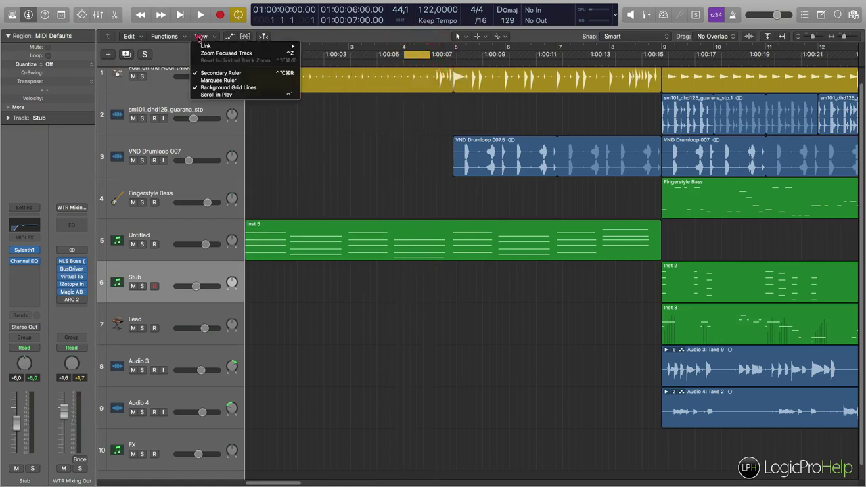
{"action": "left_click", "coordinate": [218, 72]}
{"action": "left_click_drag", "start_coordinate": [377, 51], "coordinate": [399, 54]}
{"action": "left_click_drag", "start_coordinate": [487, 49], "coordinate": [512, 43]}
Step: Set a cycle range from 01:00:01:19 to the arrangement's end at 01:01:34:11 and switch cycling off
{"action": "left_click", "coordinate": [429, 167], "text": "ctrl+alt"}
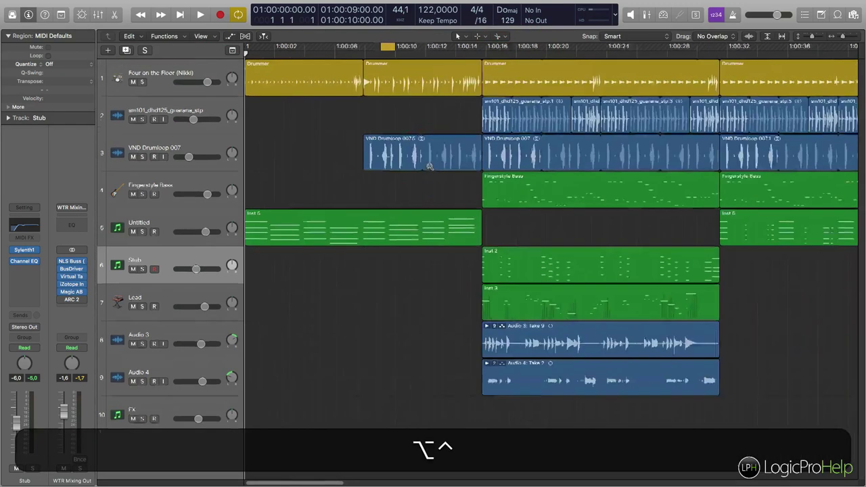
{"action": "left_click", "coordinate": [429, 167], "text": "ctrl+alt"}
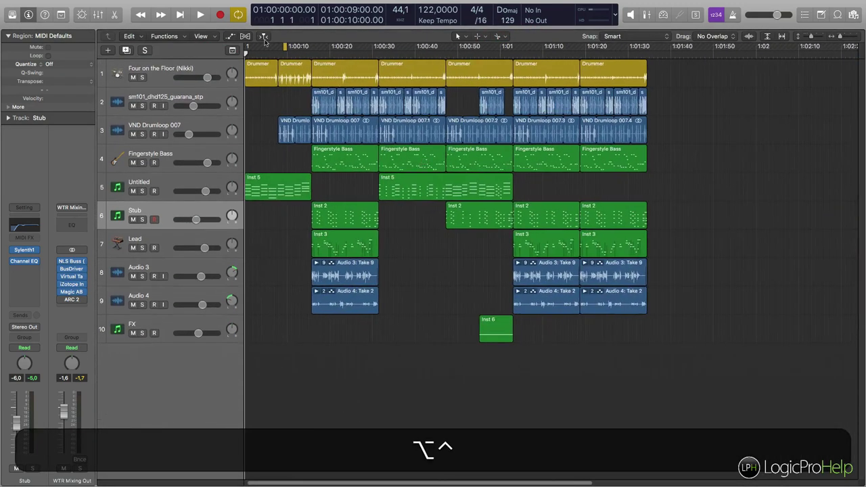
{"action": "left_click_drag", "start_coordinate": [260, 47], "coordinate": [647, 81]}
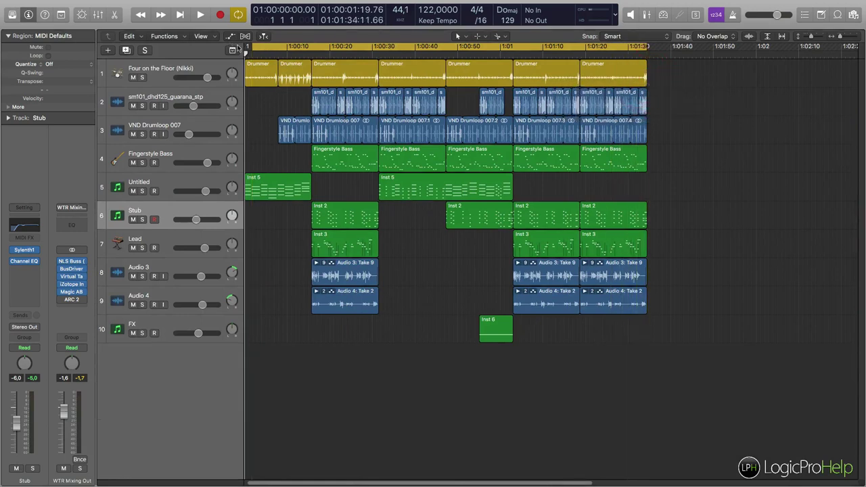
{"action": "left_click", "coordinate": [288, 48]}
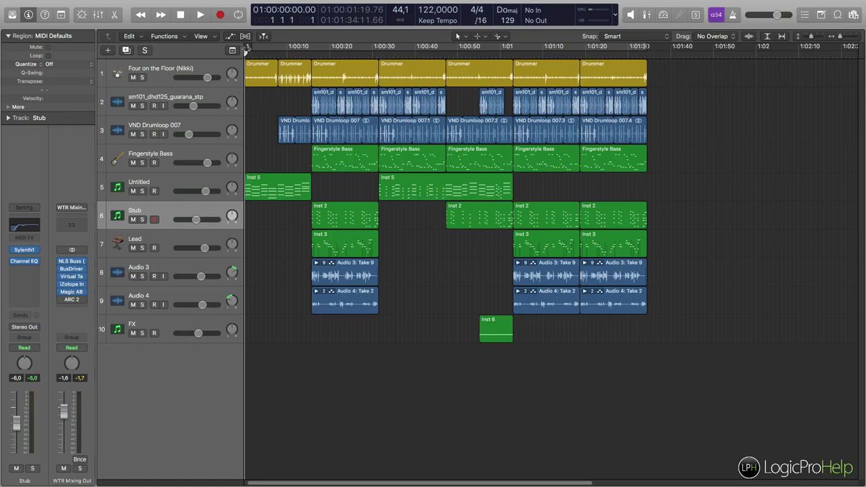
Step: Place the playhead at 01:00:10:00 and set a cycle range from 01:00:10:00 to 01:00:18:00
{"action": "left_click", "coordinate": [288, 48]}
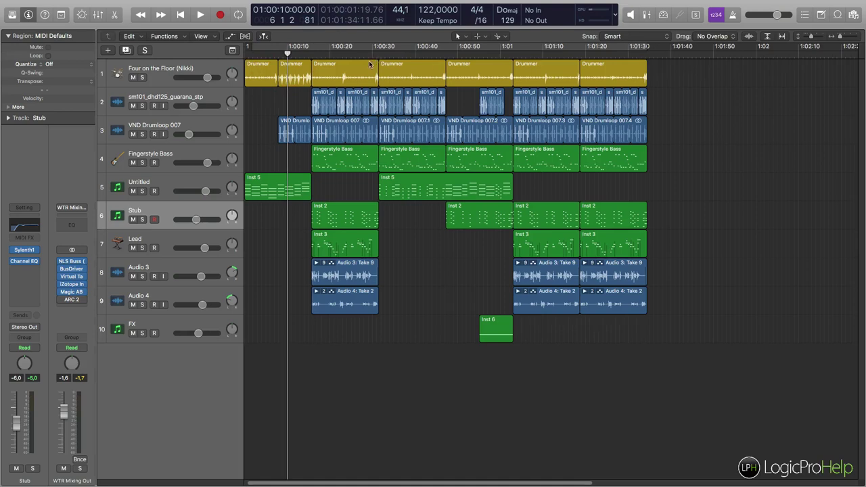
{"action": "left_click_drag", "start_coordinate": [289, 58], "coordinate": [788, 72]}
{"action": "left_click", "coordinate": [289, 56], "text": "ctrl+alt"}
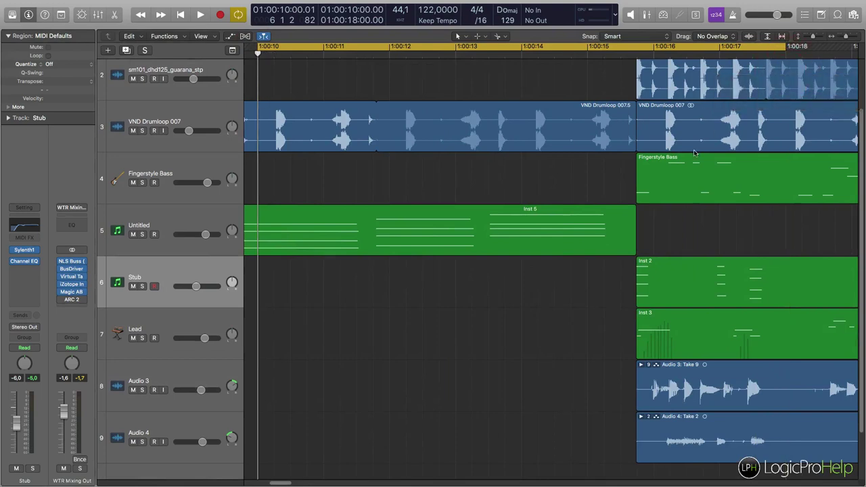
{"action": "left_click", "coordinate": [472, 215], "text": "ctrl+alt"}
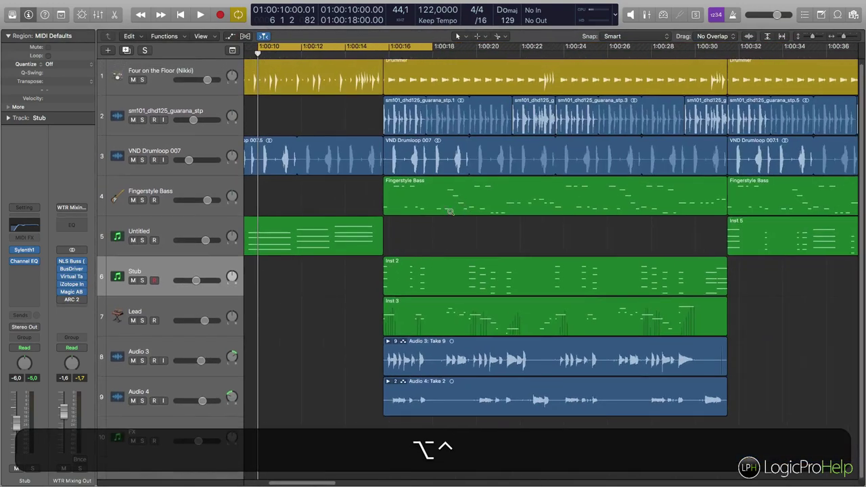
{"action": "left_click", "coordinate": [450, 212], "text": "ctrl+alt"}
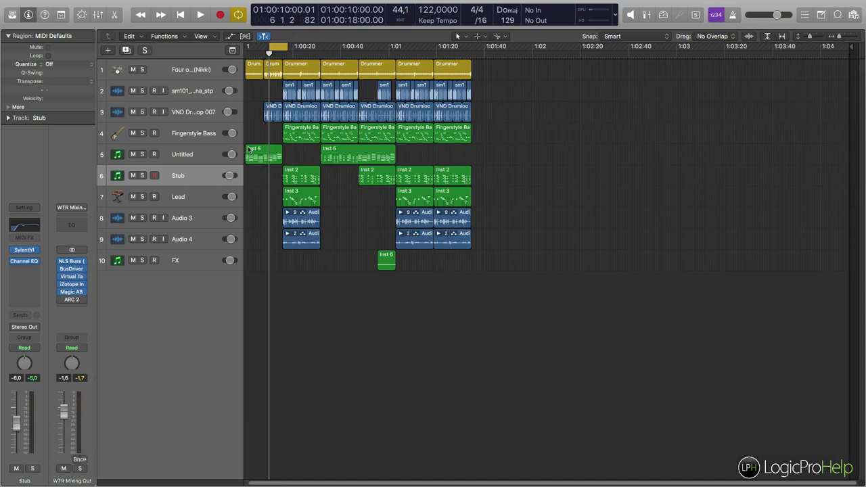
{"action": "left_click", "coordinate": [175, 36]}
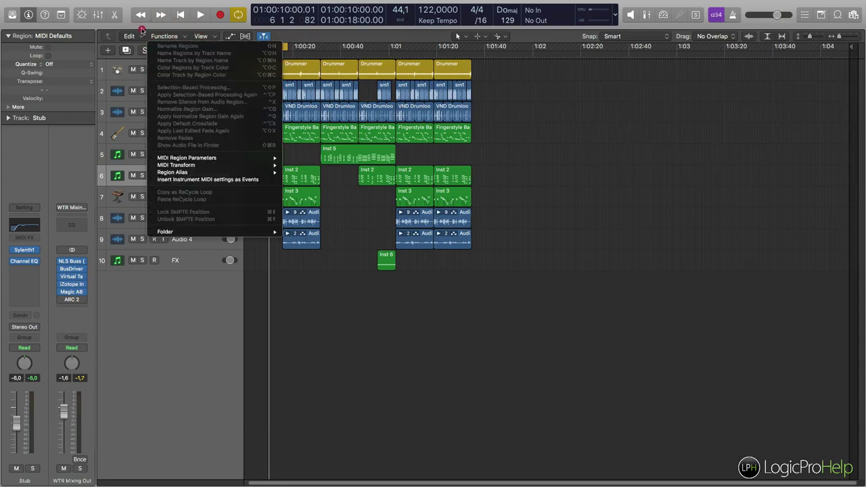
{"action": "left_click", "coordinate": [140, 30]}
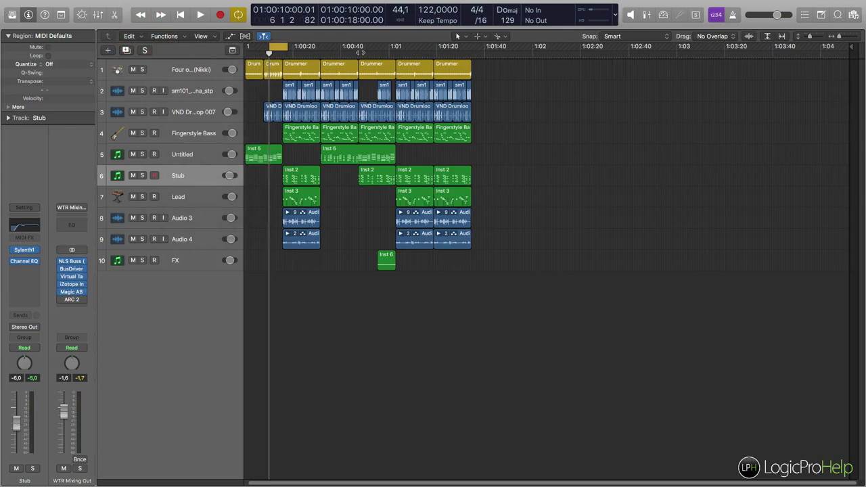